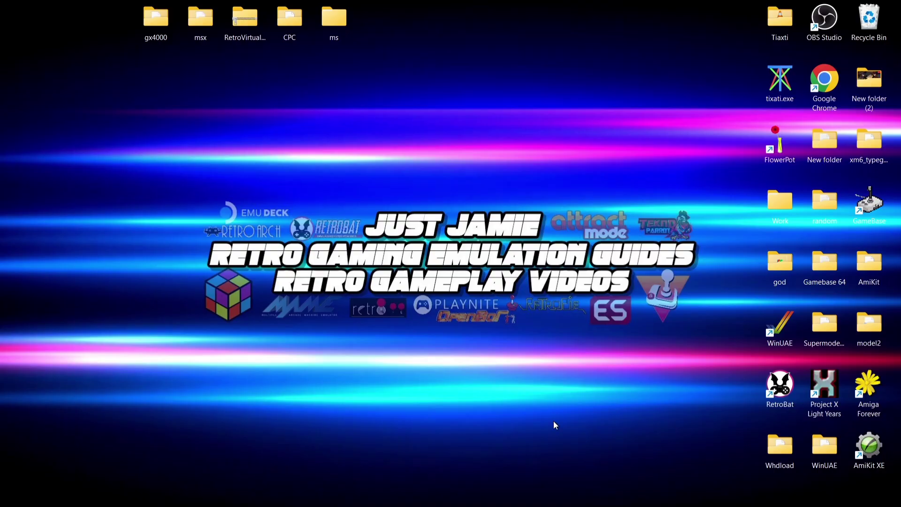
Step: Open the downloaded RetroVirtualMachine zip and copy RetroVirtualMachine.exe onto the desktop
click(542, 494)
double_click(245, 18)
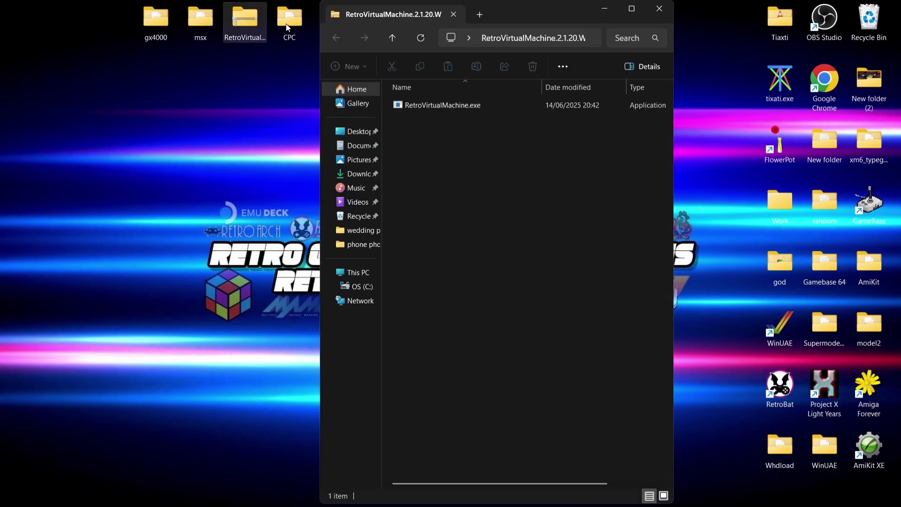
click(462, 106)
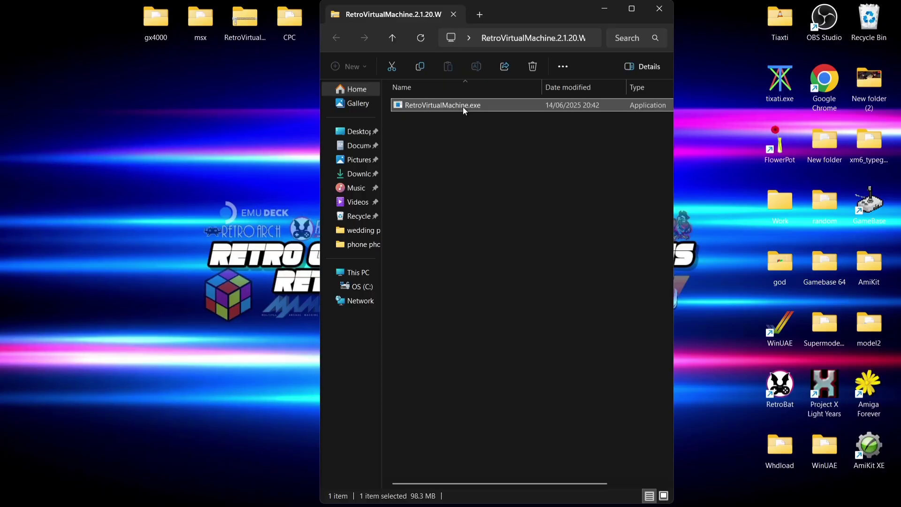
drag(463, 106, 165, 167)
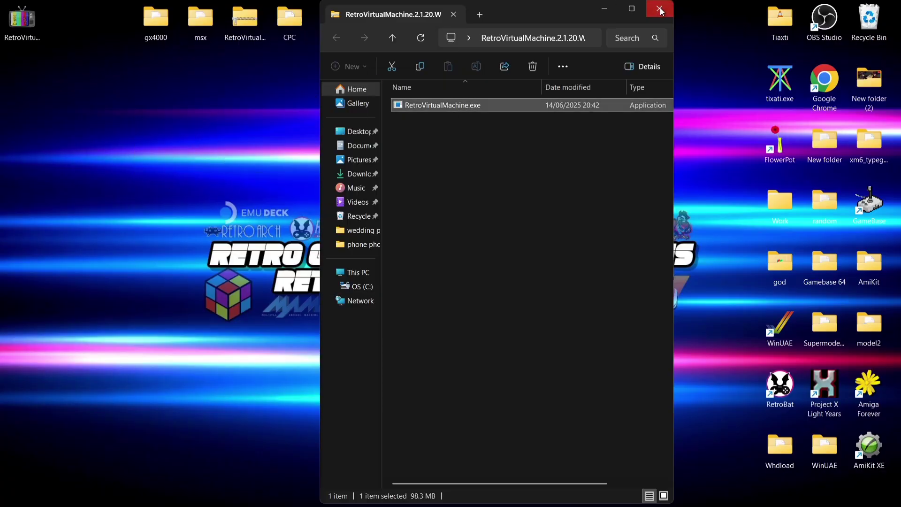
Step: Close File Explorer and delete the RetroVirtualMachine zip from the desktop
click(659, 9)
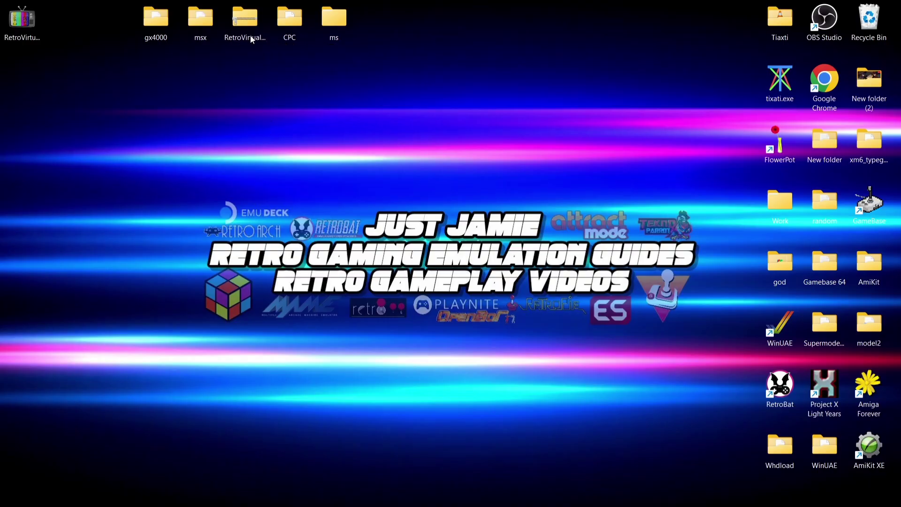
right_click(249, 35)
click(421, 56)
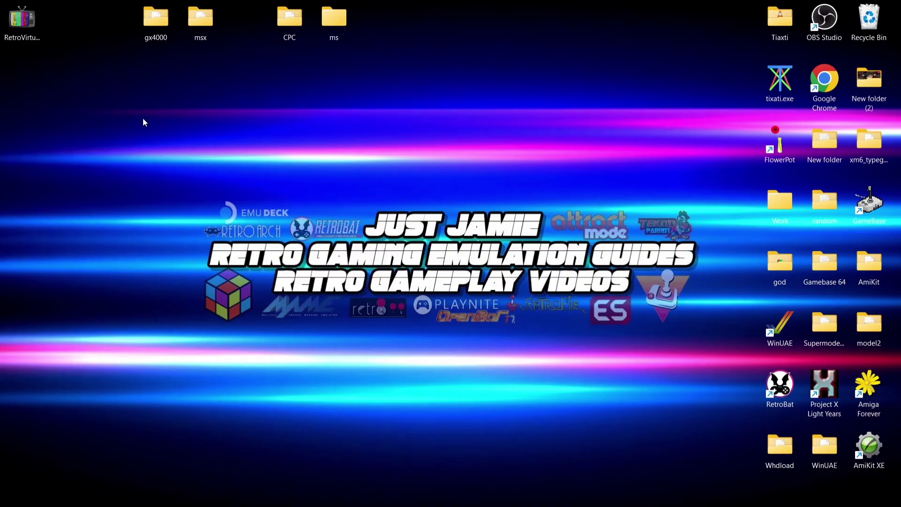
Step: Launch RetroVirtualMachine past SmartScreen, maximize it, and open the Firmware Vault
double_click(33, 22)
click(497, 364)
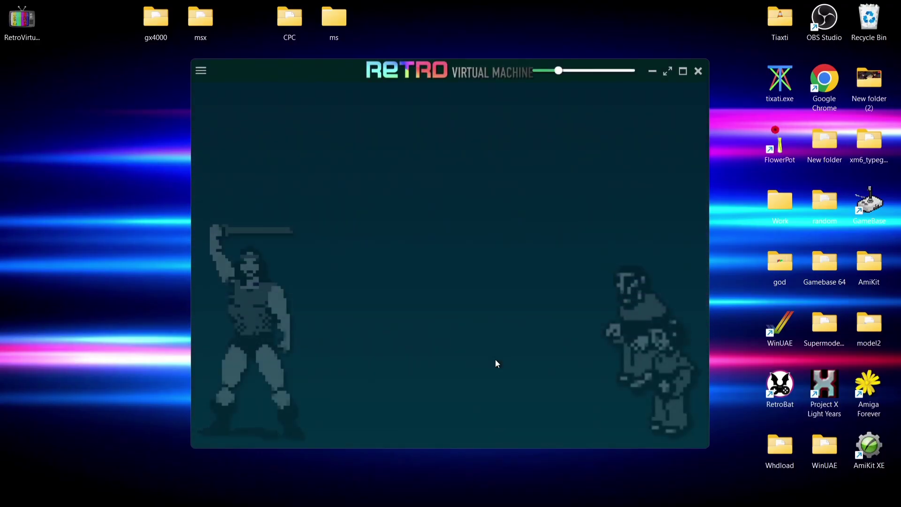
click(682, 72)
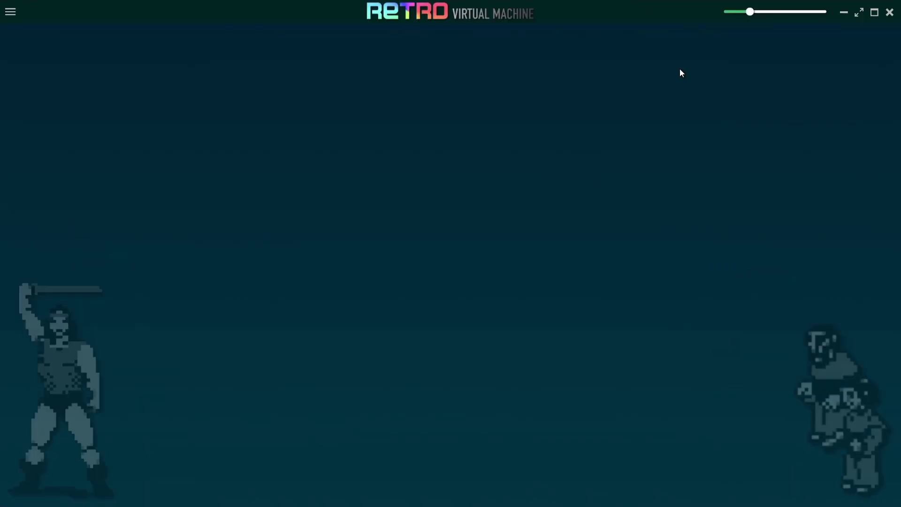
click(11, 13)
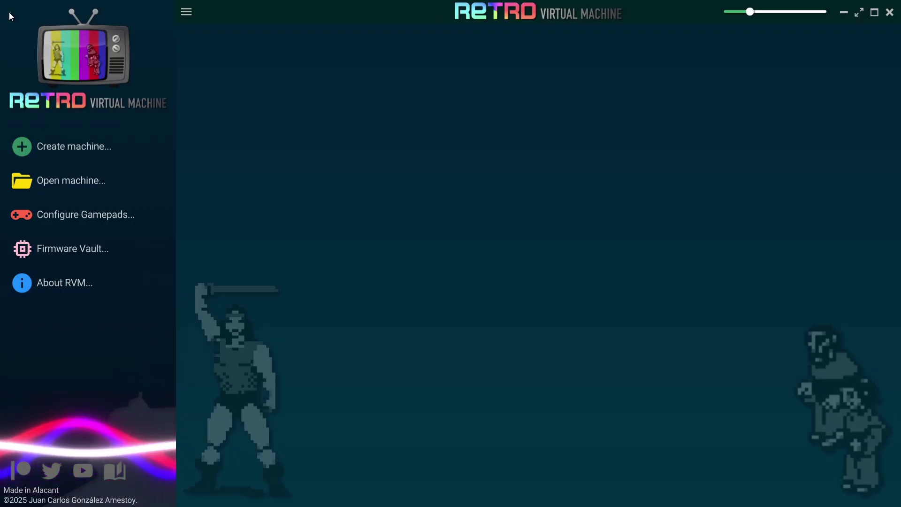
click(61, 253)
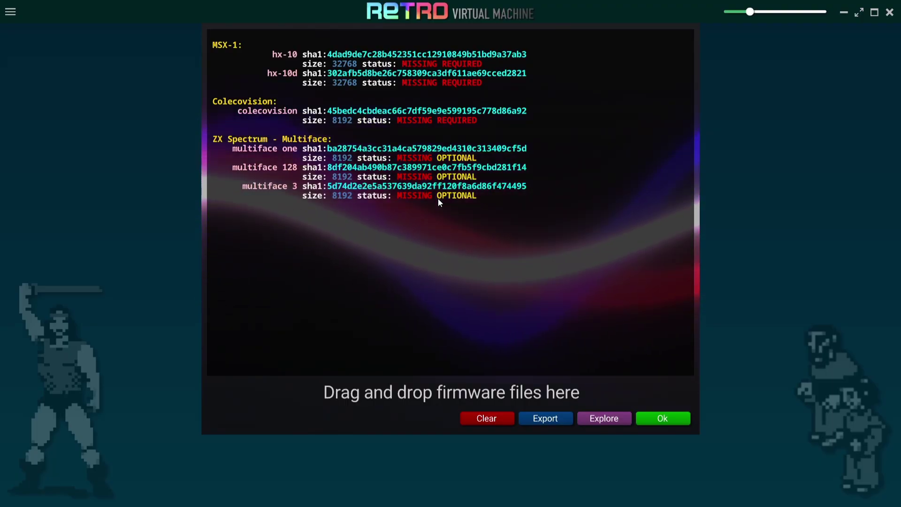
Step: Add hx-10_basic-bios1.rom from the desktop's msx folder to the Firmware Vault
click(604, 417)
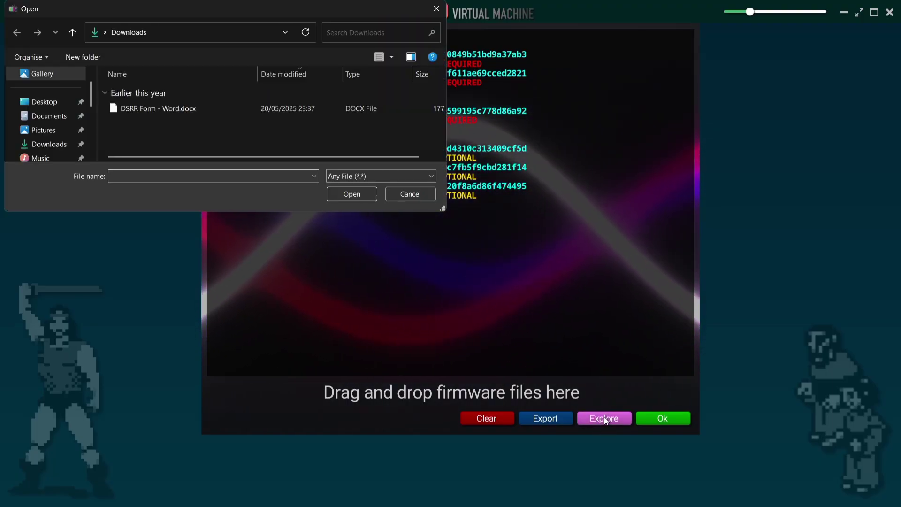
drag(441, 208, 526, 344)
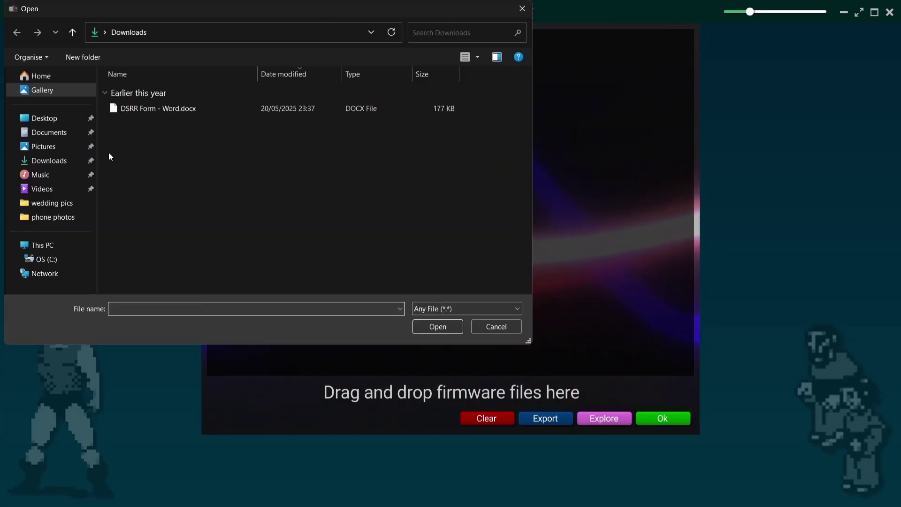
click(47, 119)
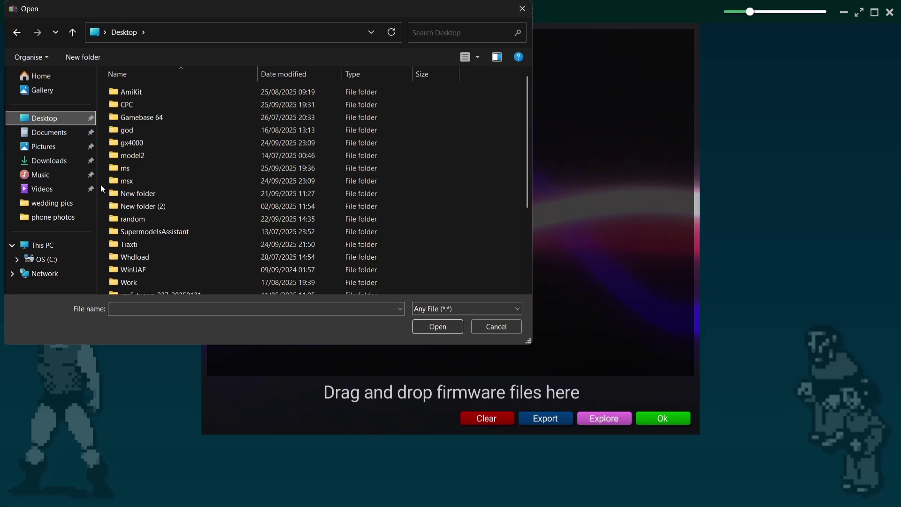
double_click(145, 181)
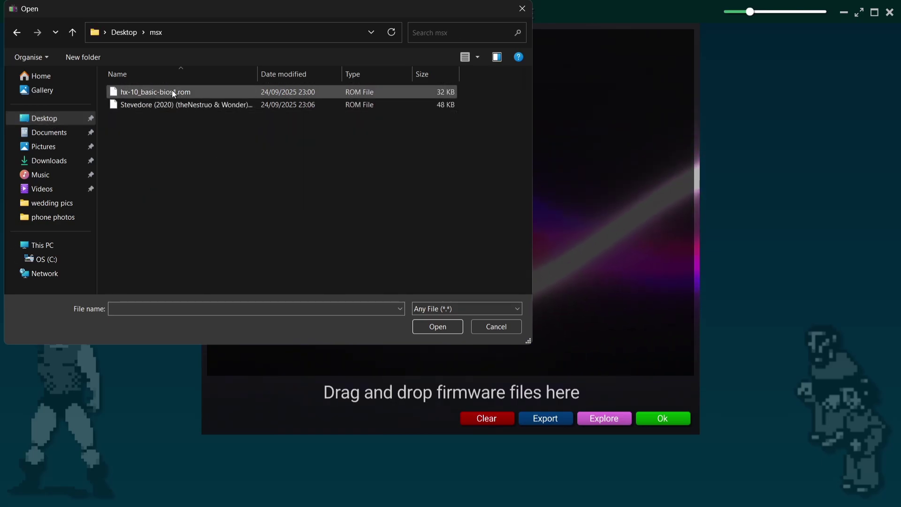
click(201, 96)
double_click(201, 92)
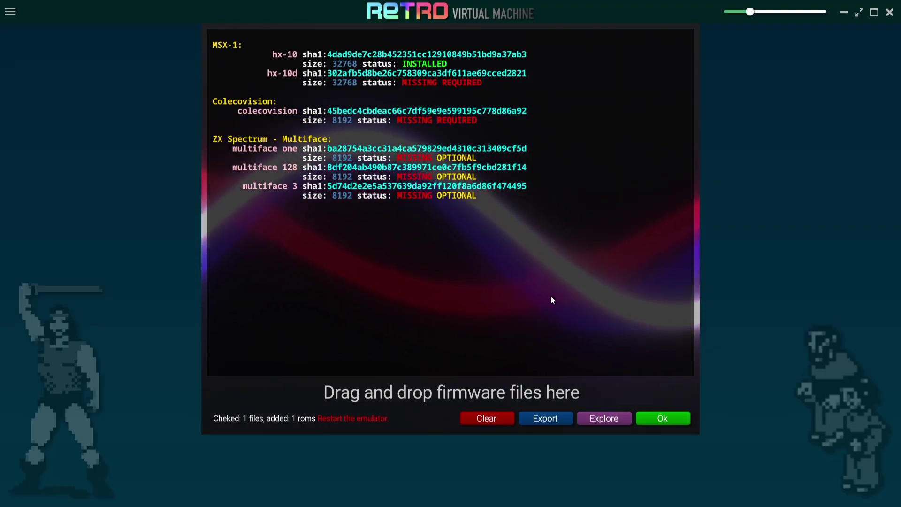
Step: Close the Firmware Vault and choose Create machine... from the main menu
click(666, 417)
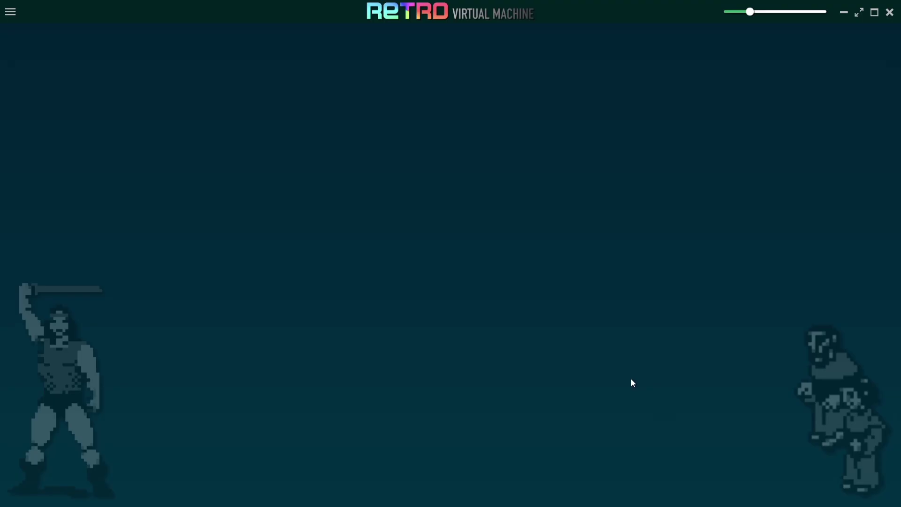
click(15, 11)
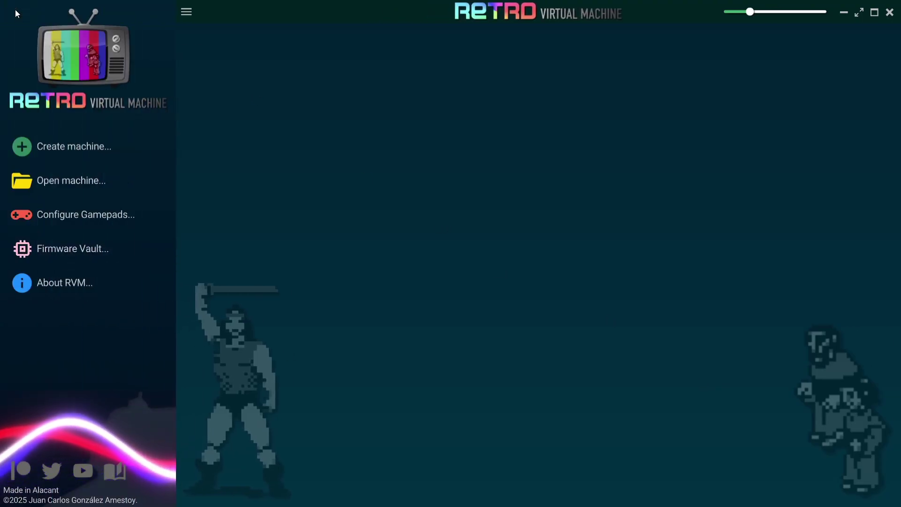
click(79, 147)
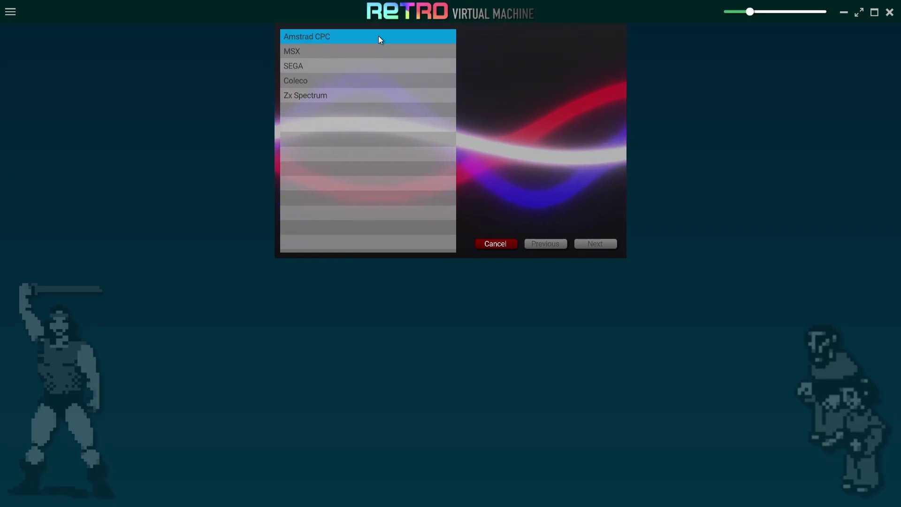
Step: Choose the Zx Spectrum system and the Zx Spectrum +2A/+3 model, after previewing 128k and 48k
click(360, 97)
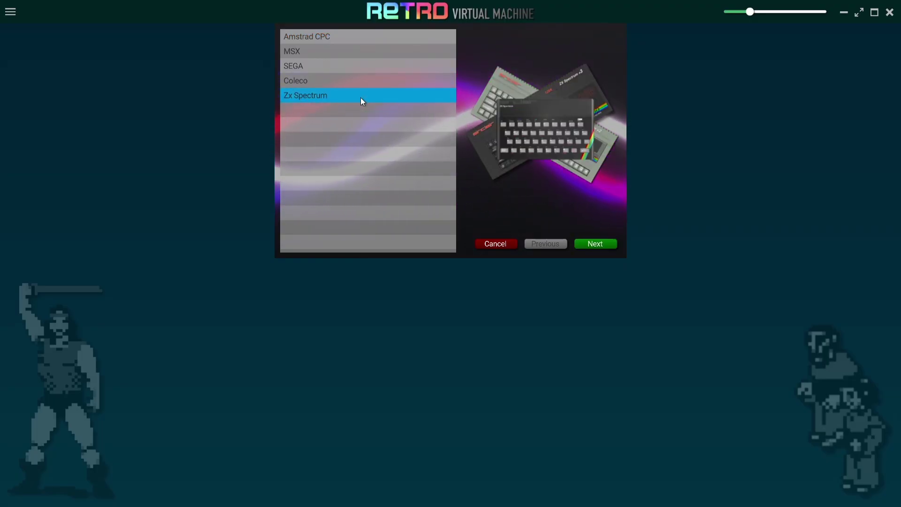
click(589, 243)
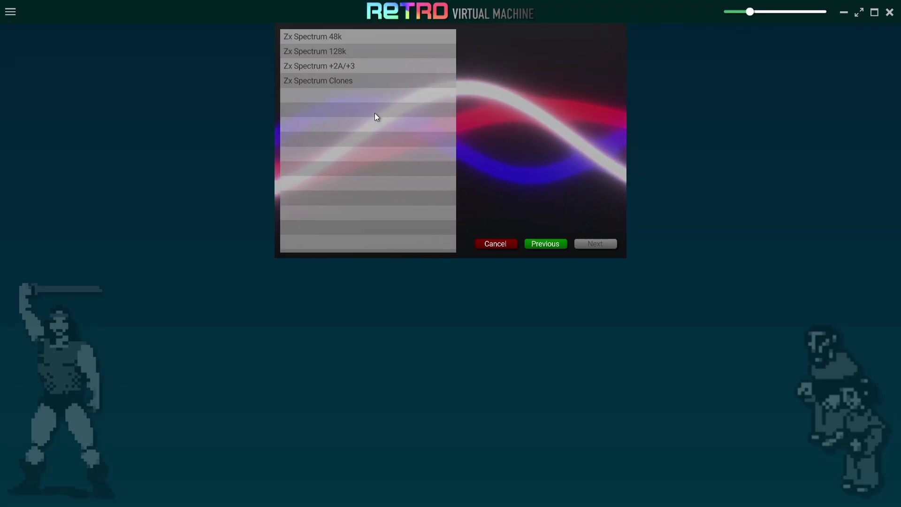
click(381, 69)
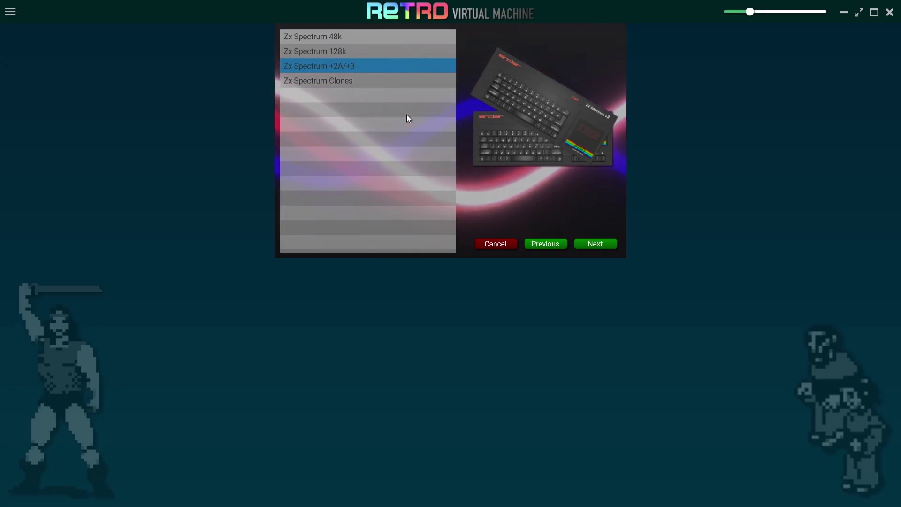
click(334, 51)
click(334, 38)
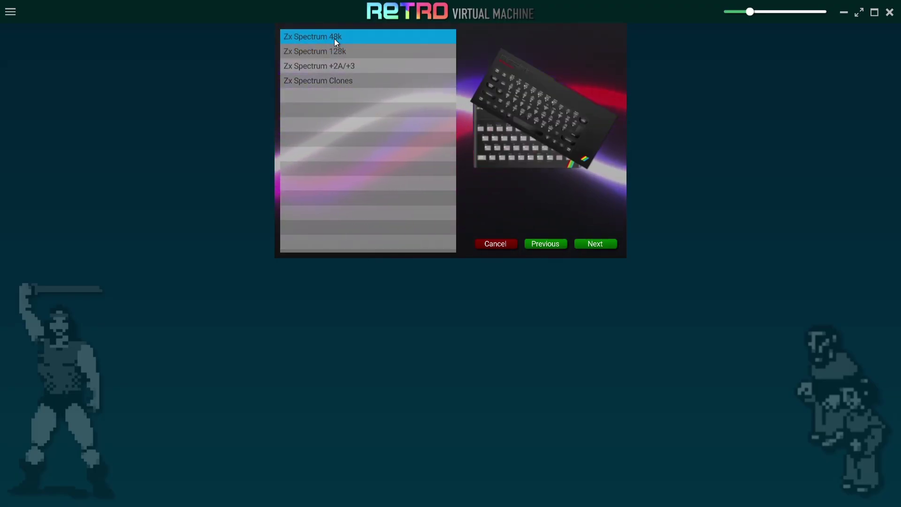
click(336, 67)
Step: Select the Zx Spectrum +2E variant and create the machine
click(596, 244)
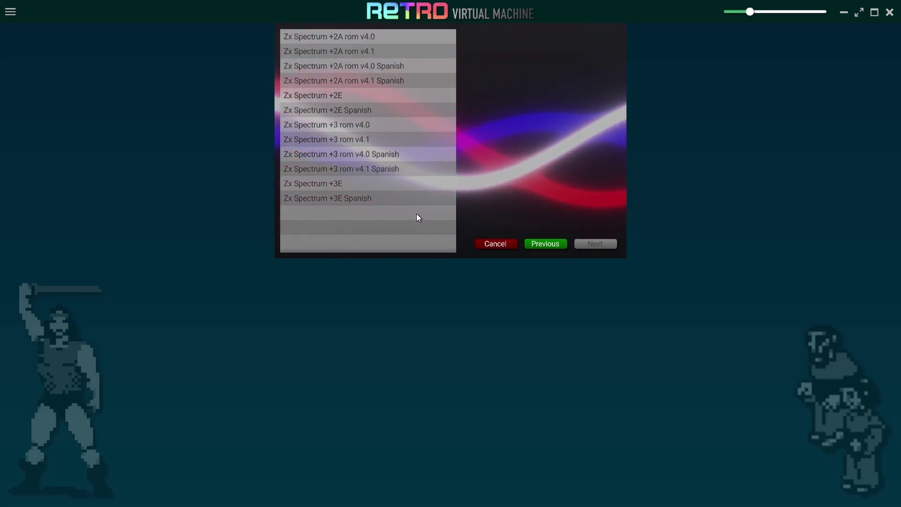
click(366, 97)
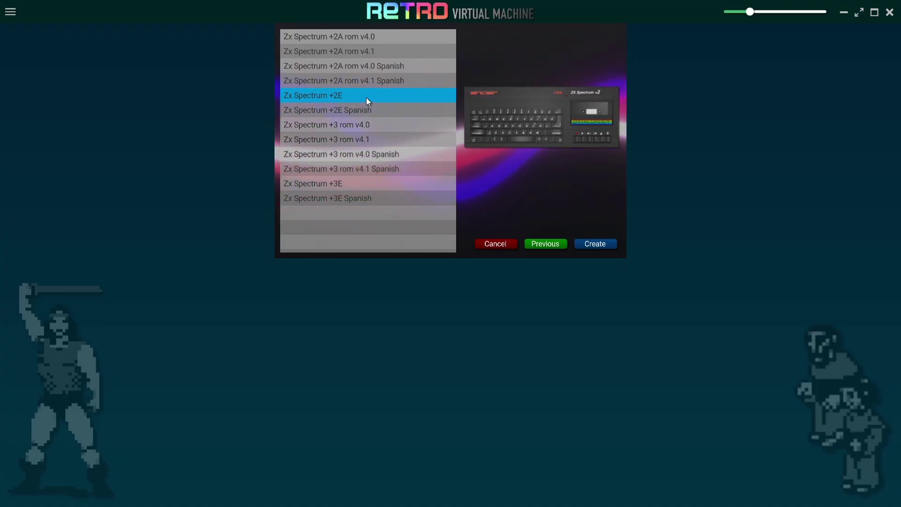
click(592, 246)
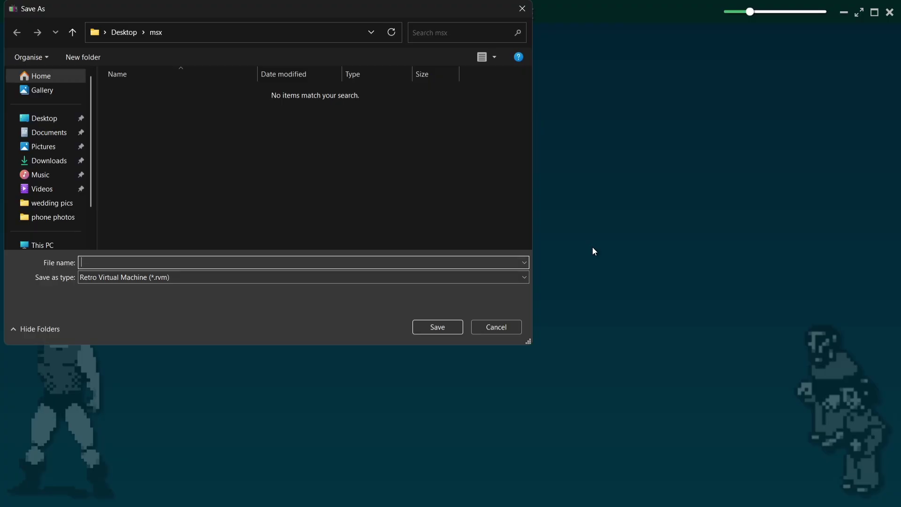